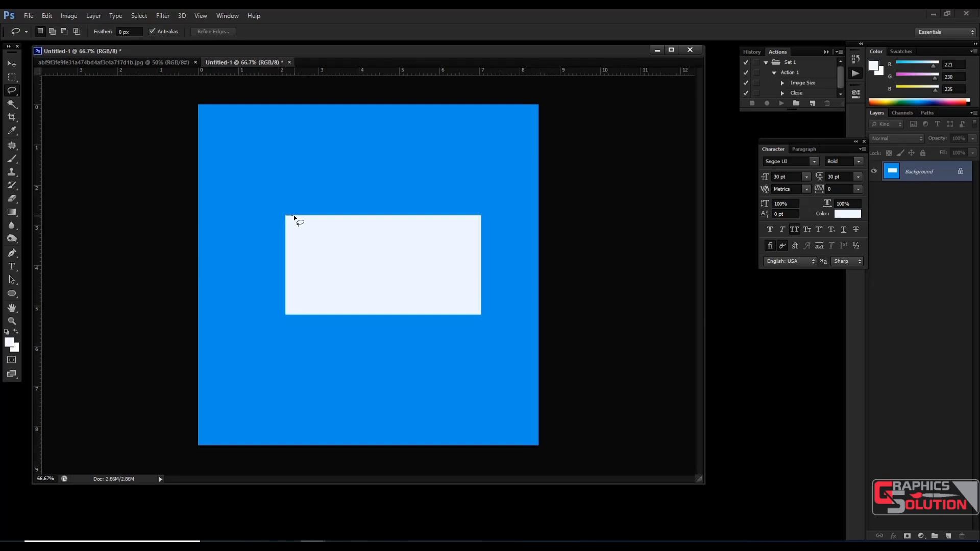
# Step: Outline the pale rectangle with the freehand Lasso tool, move the selected area toward the canvas's upper edge, and deselect it
pyautogui.moveTo(299, 217)
pyautogui.mouseDown()
pyautogui.moveTo(479, 216)
pyautogui.moveTo(480, 312)
pyautogui.moveTo(286, 315)
pyautogui.moveTo(286, 264)
pyautogui.mouseUp()
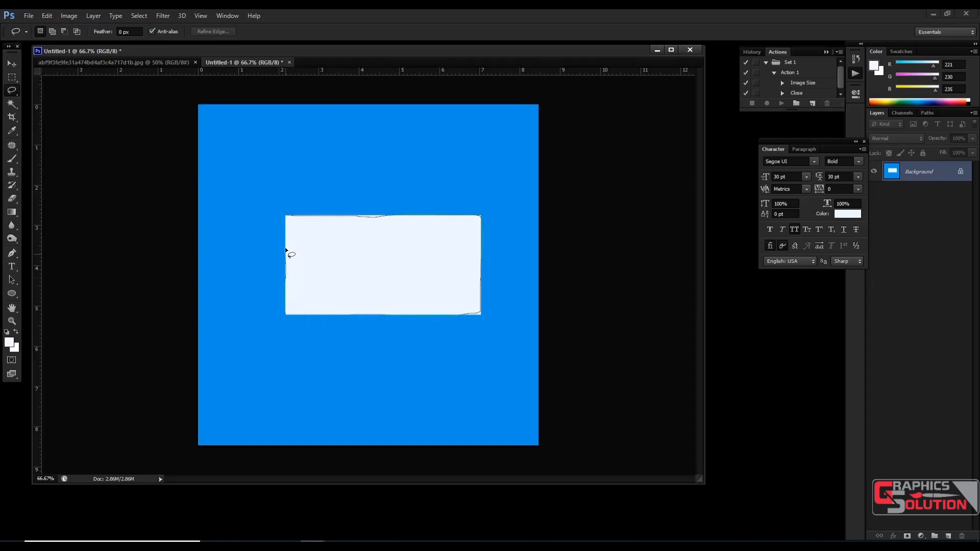
pyautogui.moveTo(285, 230); pyautogui.dragTo(286, 218)
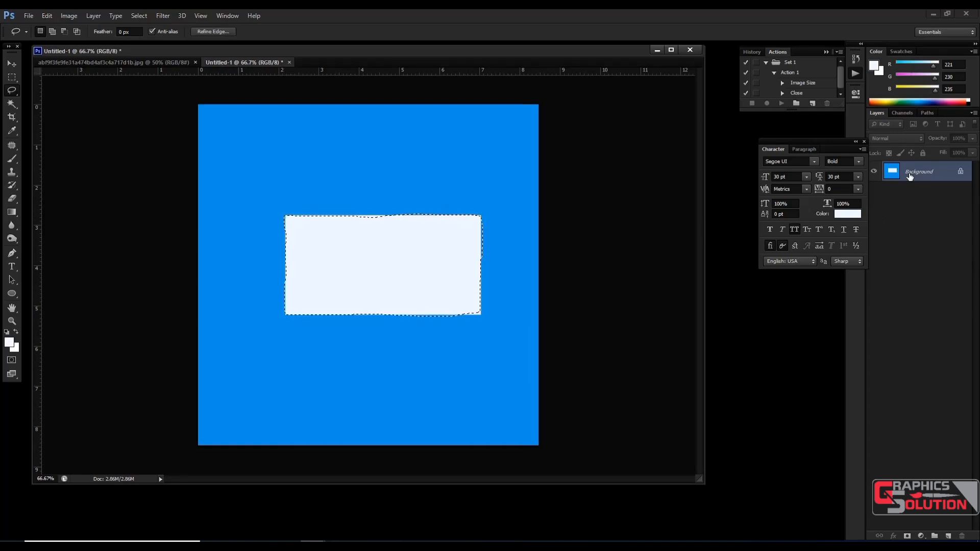
pyautogui.click(12, 64)
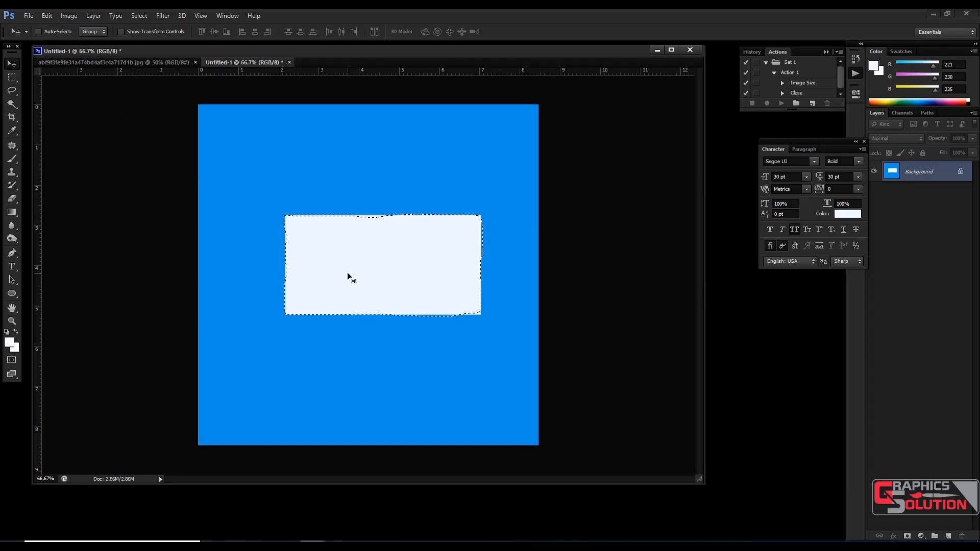
pyautogui.moveTo(348, 276); pyautogui.dragTo(373, 206)
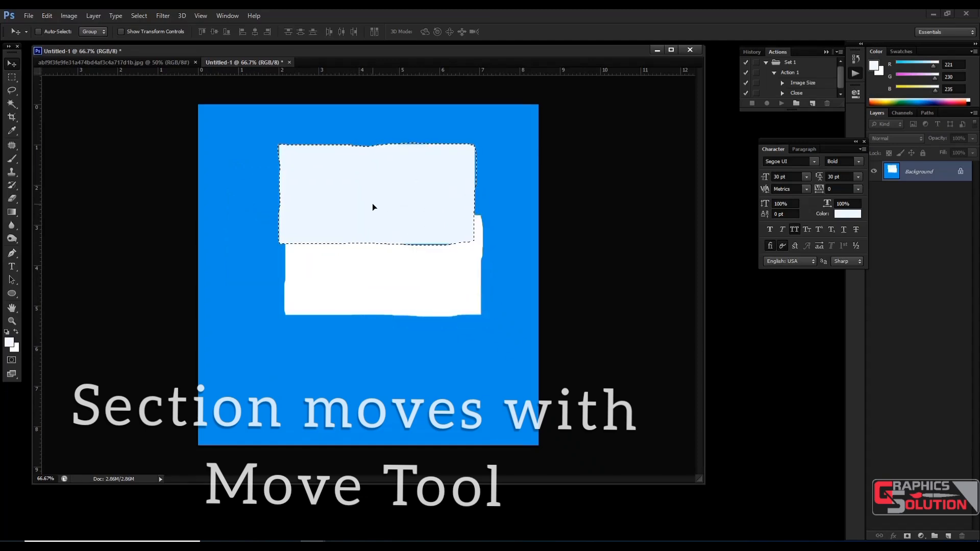
pyautogui.hotkey('ctrl', 'd')
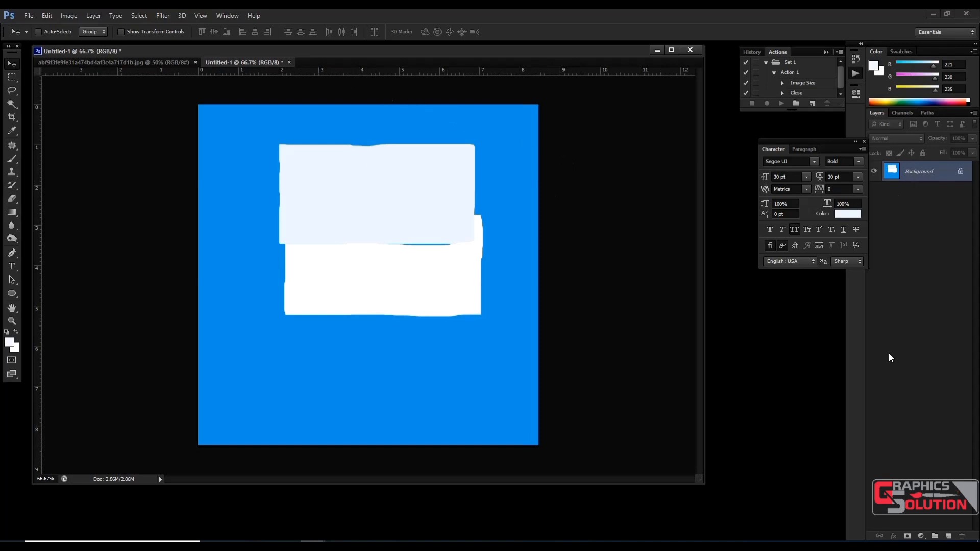
# Step: Fill the whole canvas with the pale foreground colour, and set the foreground colour to blue #1393e1
pyautogui.hotkey('alt', 'BackSpace')
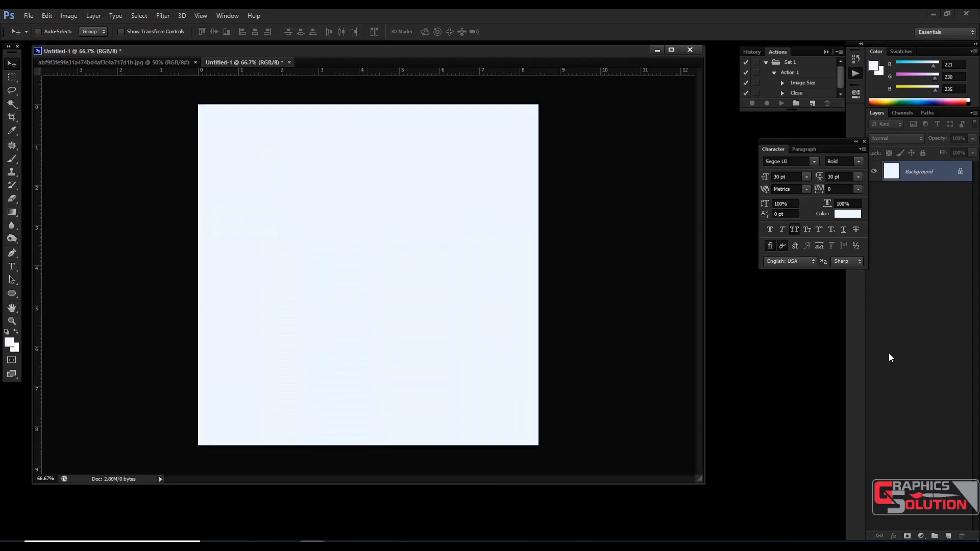
pyautogui.click(10, 344)
pyautogui.click(556, 300)
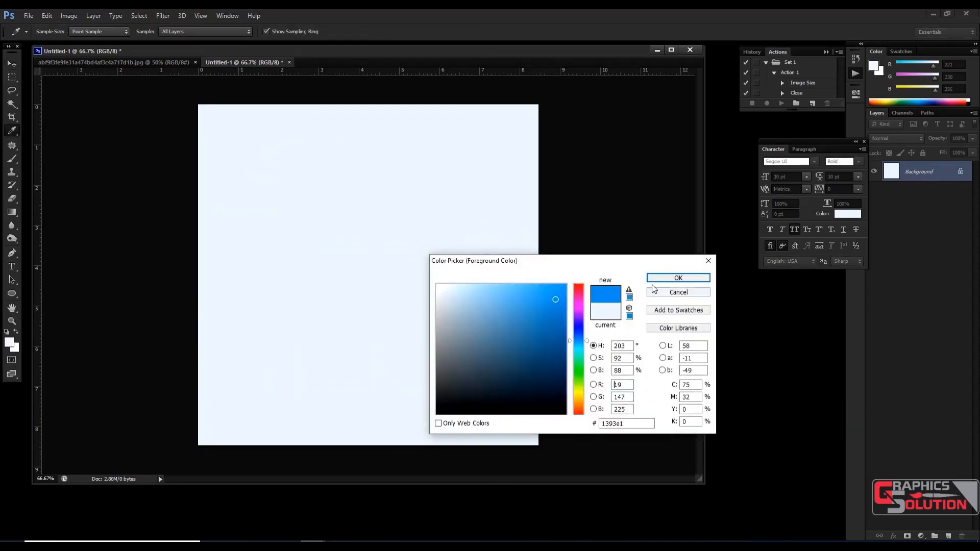
pyautogui.click(679, 278)
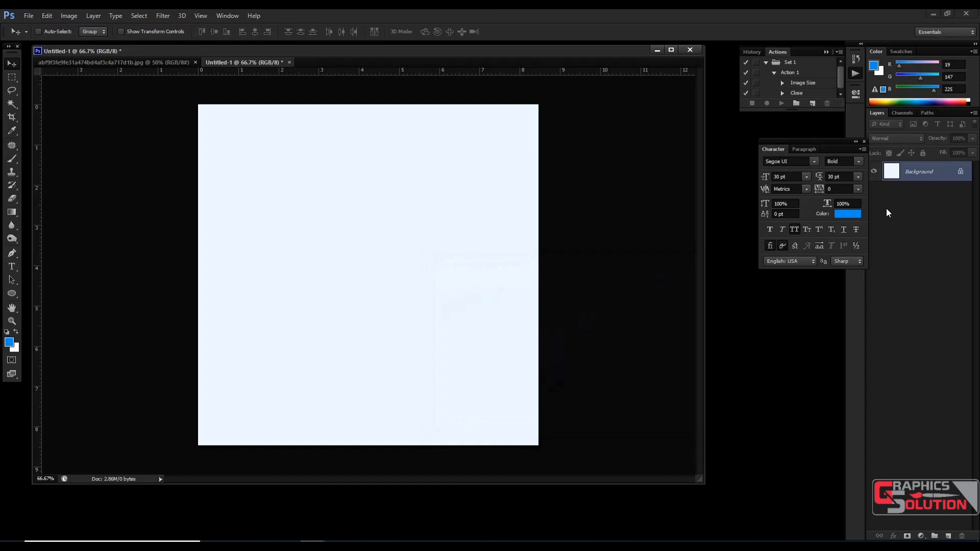
# Step: Draw a wide rectangular marquee slightly above the canvas centre, fill it with the blue foreground colour, and deselect it
pyautogui.click(12, 77)
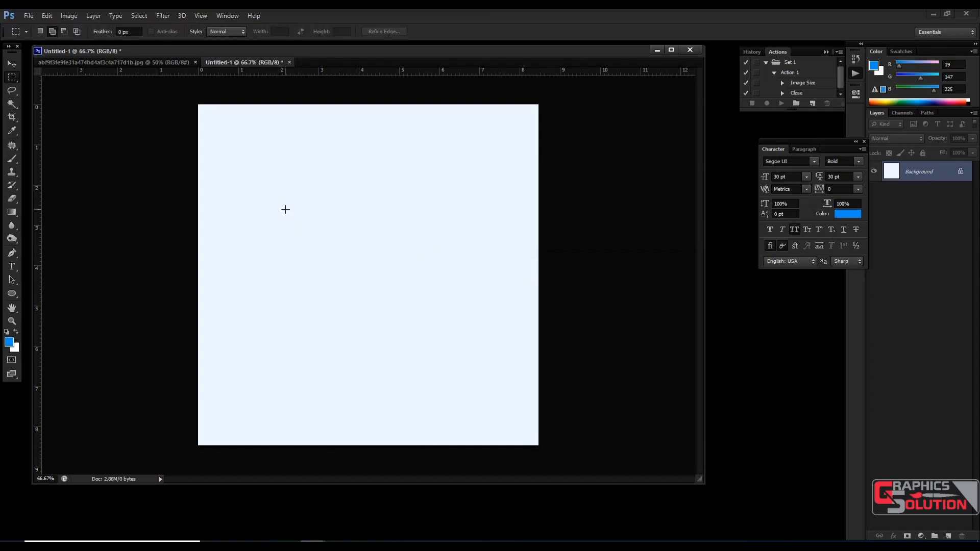
pyautogui.moveTo(286, 209); pyautogui.dragTo(472, 301)
pyautogui.hotkey('alt', 'BackSpace')
pyautogui.hotkey('ctrl', 's')
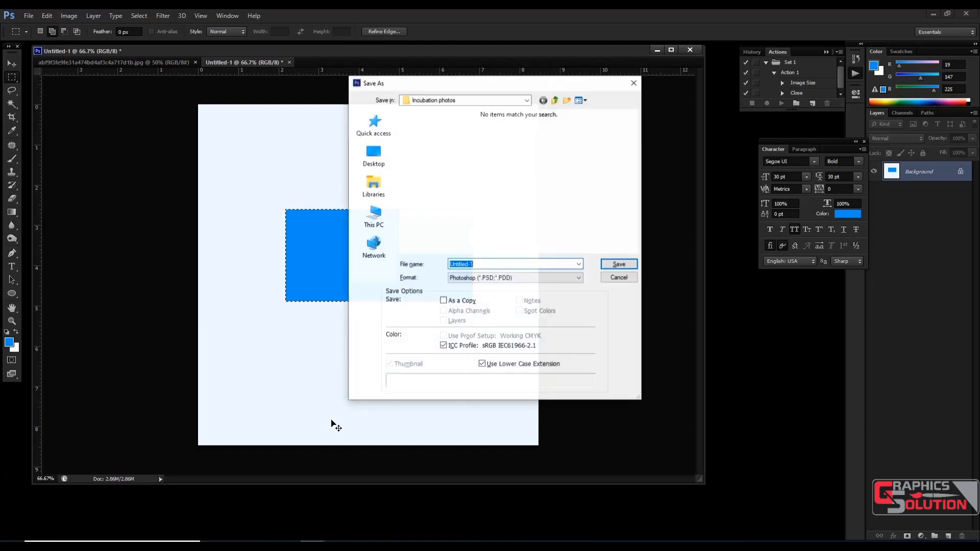
pyautogui.click(617, 277)
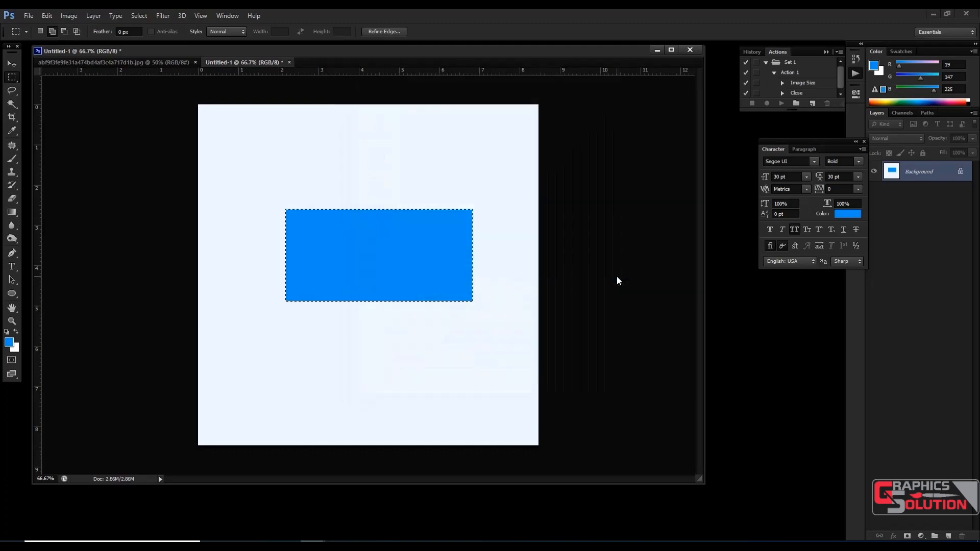
pyautogui.hotkey('ctrl', 'd')
# Step: Select the blue rectangle by tracing its full outline with the Magnetic Lasso tool
pyautogui.keyDown('alt'); pyautogui.scroll(1, 419, 266); pyautogui.keyUp('alt')
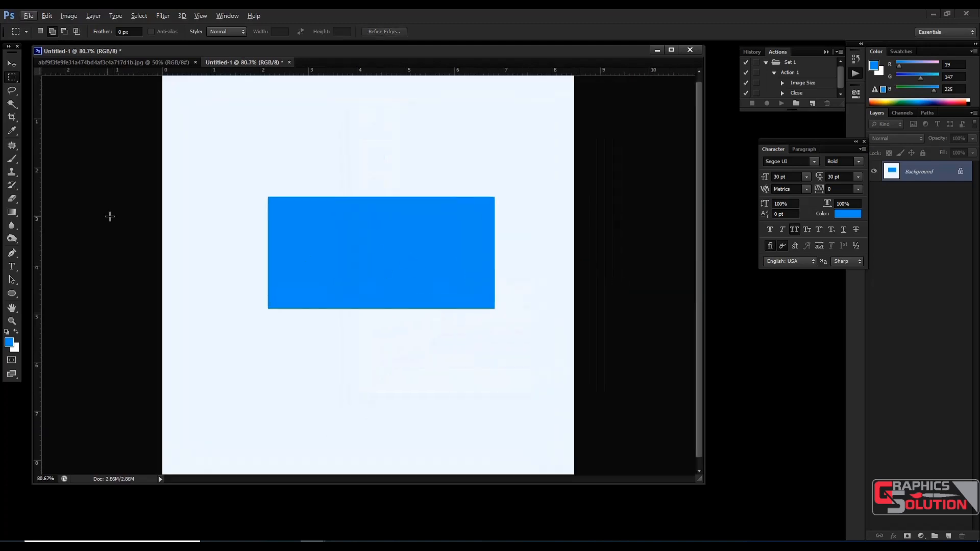
pyautogui.hotkey('shift', 'l')
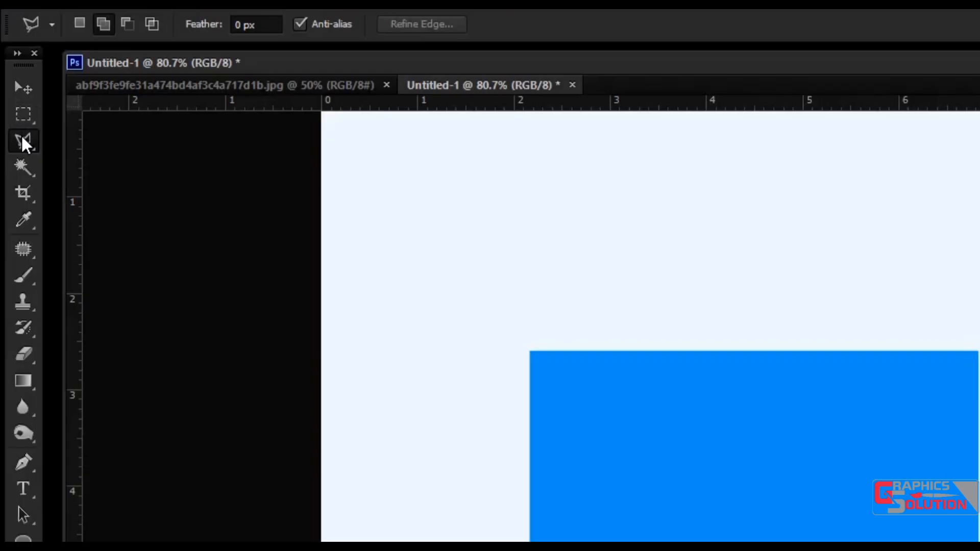
pyautogui.rightClick(11, 89)
pyautogui.click(84, 175)
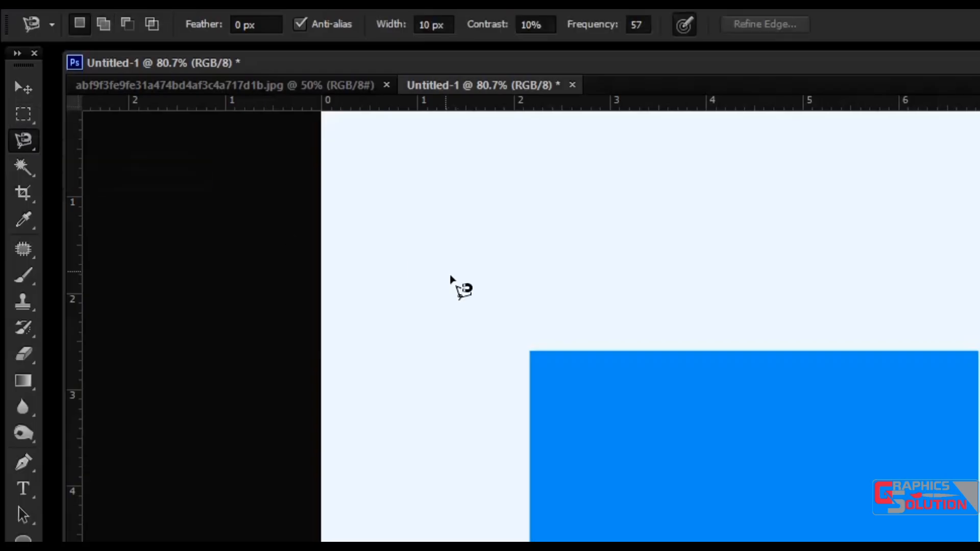
pyautogui.click(267, 197)
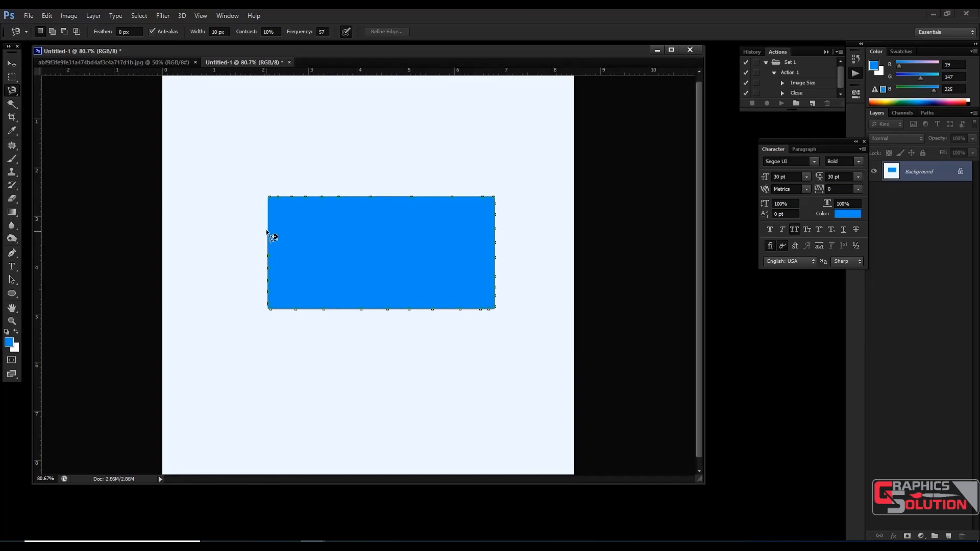
pyautogui.click(271, 199)
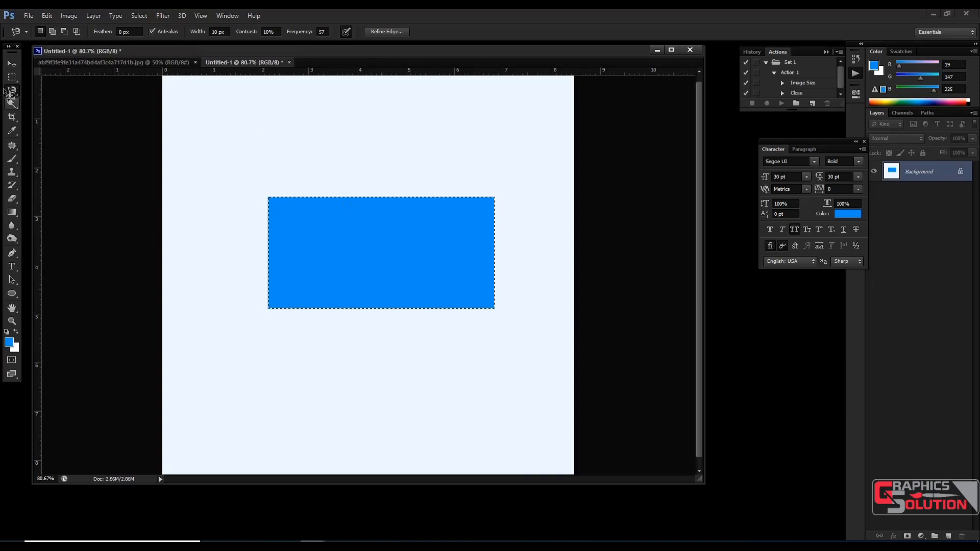
# Step: Move the selected blue rectangle slightly upward on the canvas and deselect it
pyautogui.click(12, 63)
pyautogui.moveTo(359, 271); pyautogui.dragTo(393, 255)
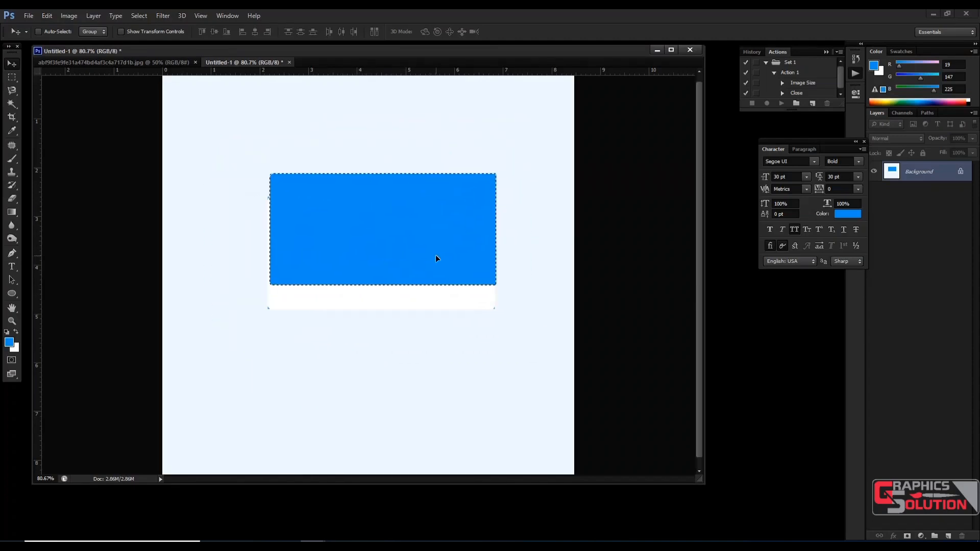
pyautogui.hotkey('ctrl', 'd')
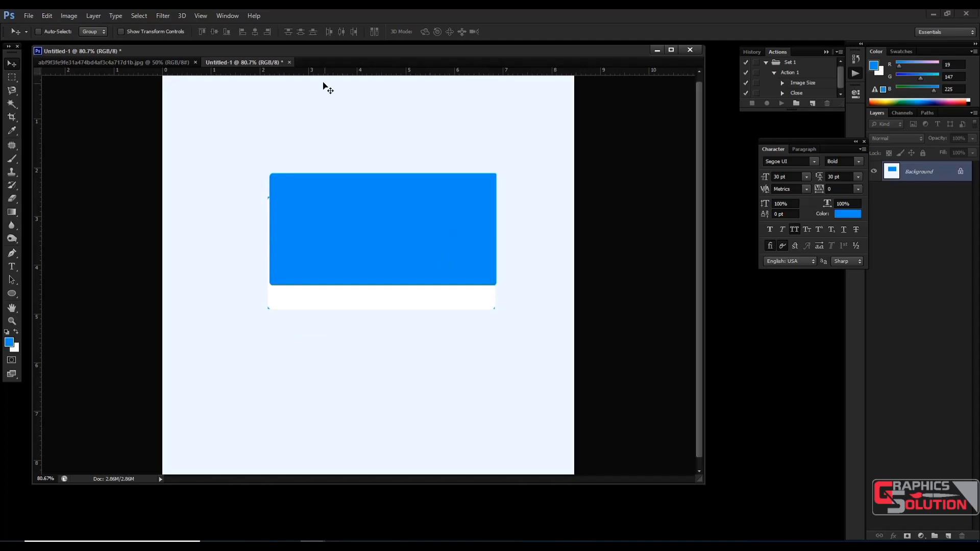
# Step: Close the Untitled-1 document without saving, and show the leaf photo in full-screen mode with the menu bar
pyautogui.click(289, 62)
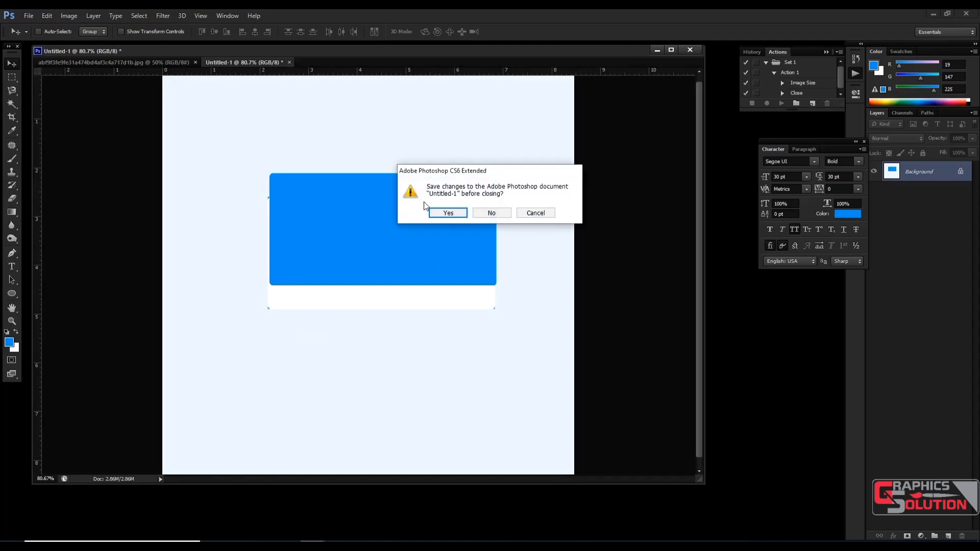
pyautogui.click(491, 215)
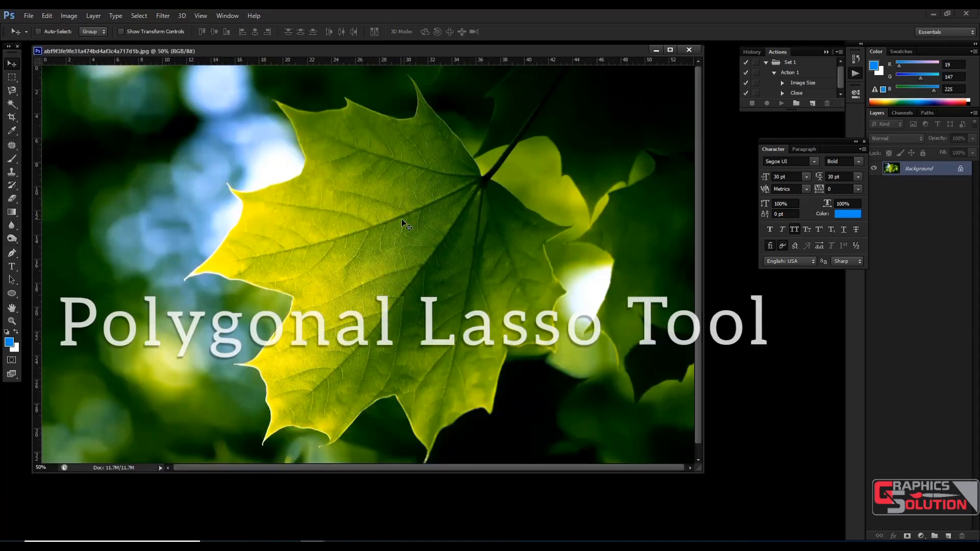
pyautogui.press('f')
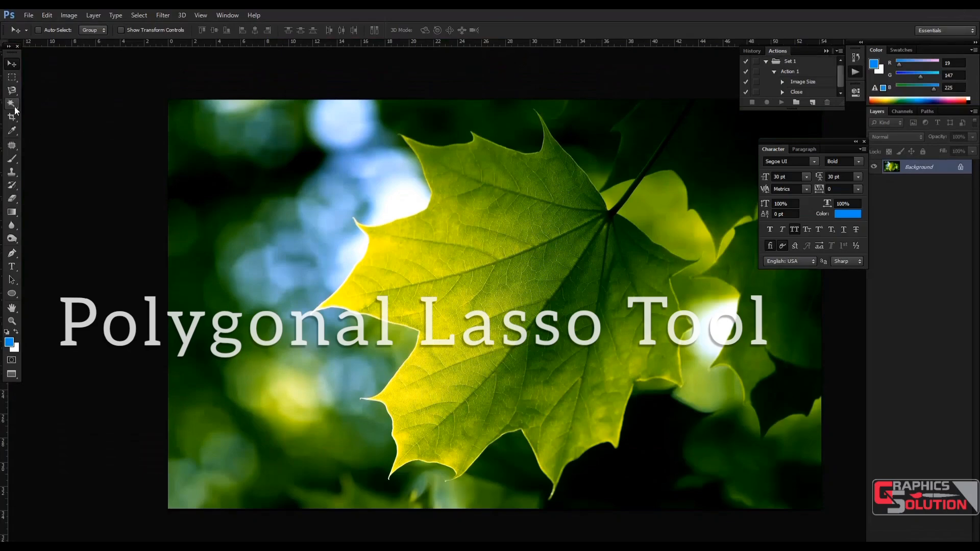
# Step: Select the leaf's upper edge between its two top points with the Polygonal Lasso tool, and copy the selection to a new layer
pyautogui.click(13, 96)
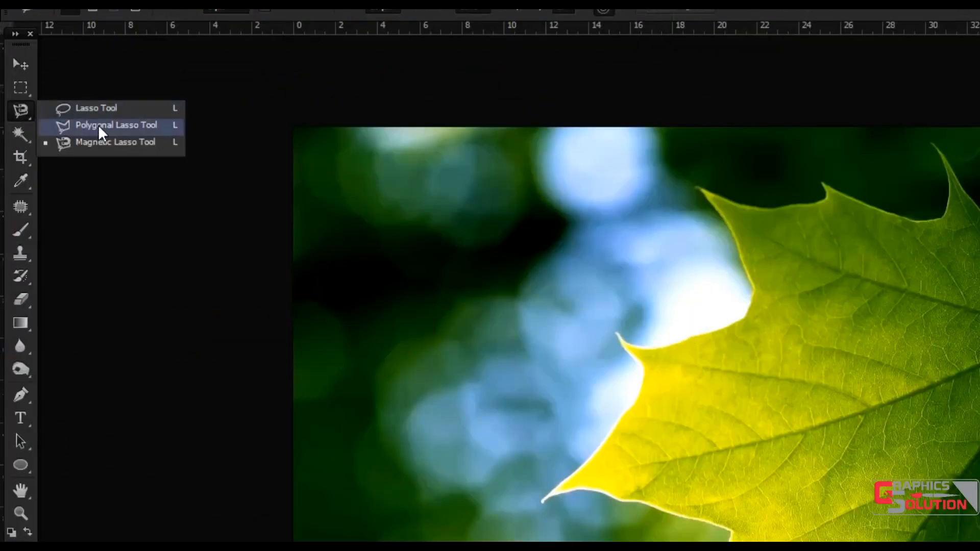
pyautogui.click(99, 128)
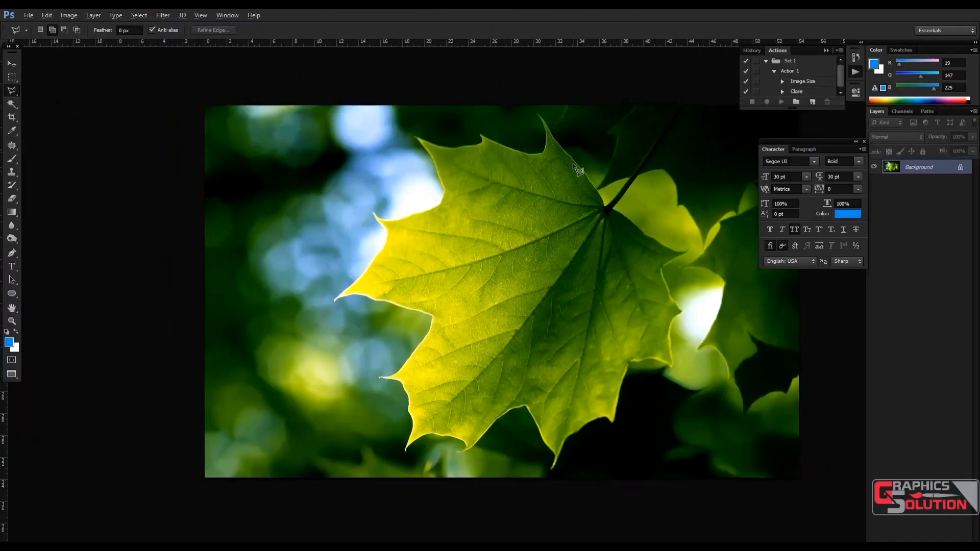
pyautogui.scroll(-2, 543, 349)
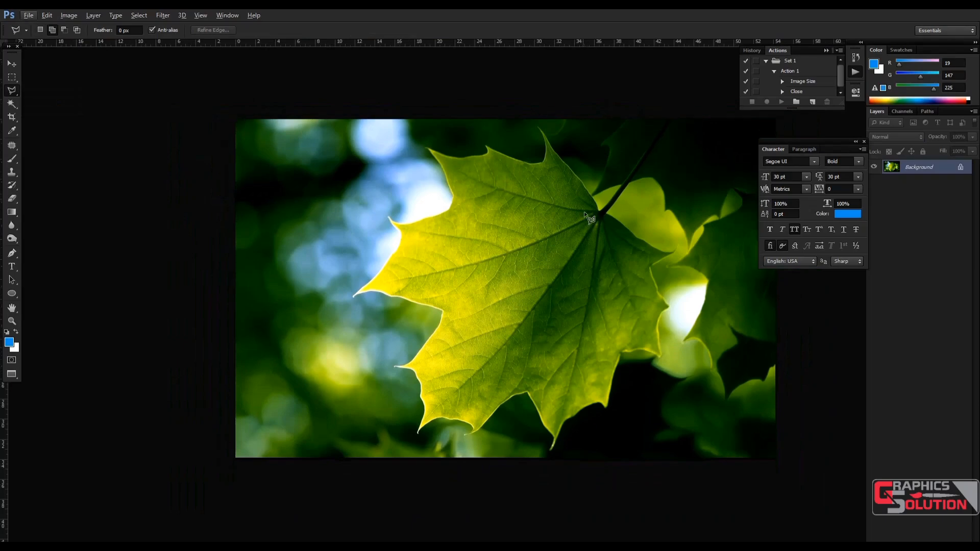
pyautogui.moveTo(567, 198); pyautogui.dragTo(483, 232)
pyautogui.scroll(2, 517, 230)
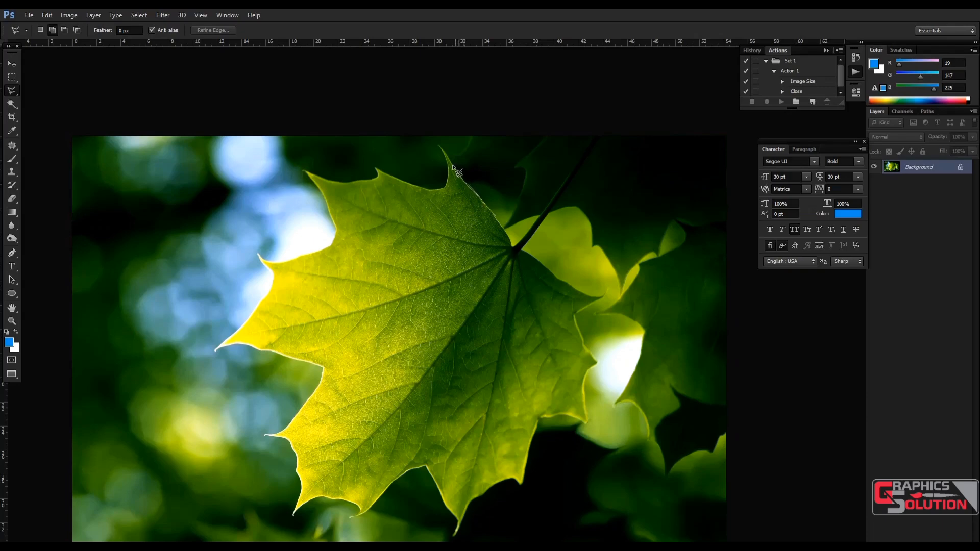
pyautogui.click(438, 144)
pyautogui.click(369, 179)
pyautogui.click(336, 223)
pyautogui.click(9, 64)
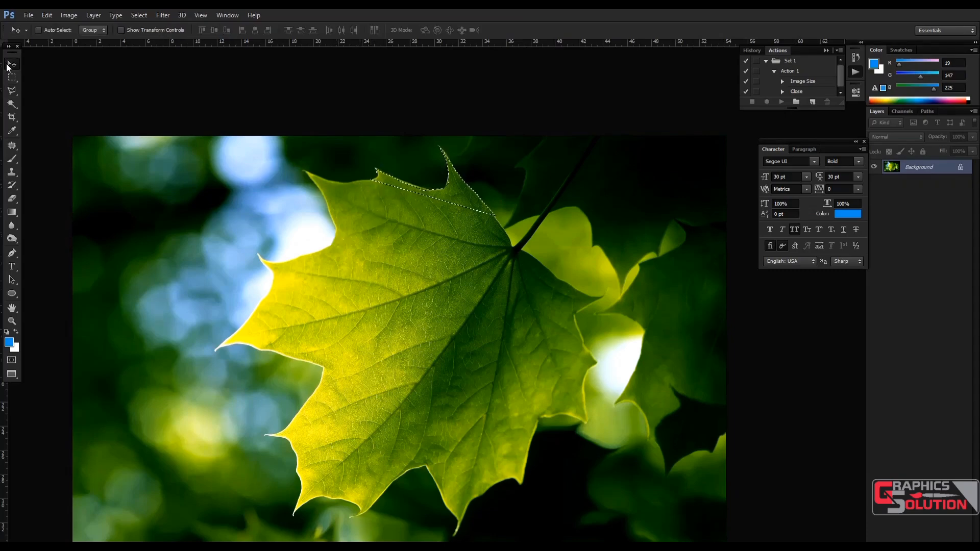
pyautogui.hotkey('ctrl', 'j')
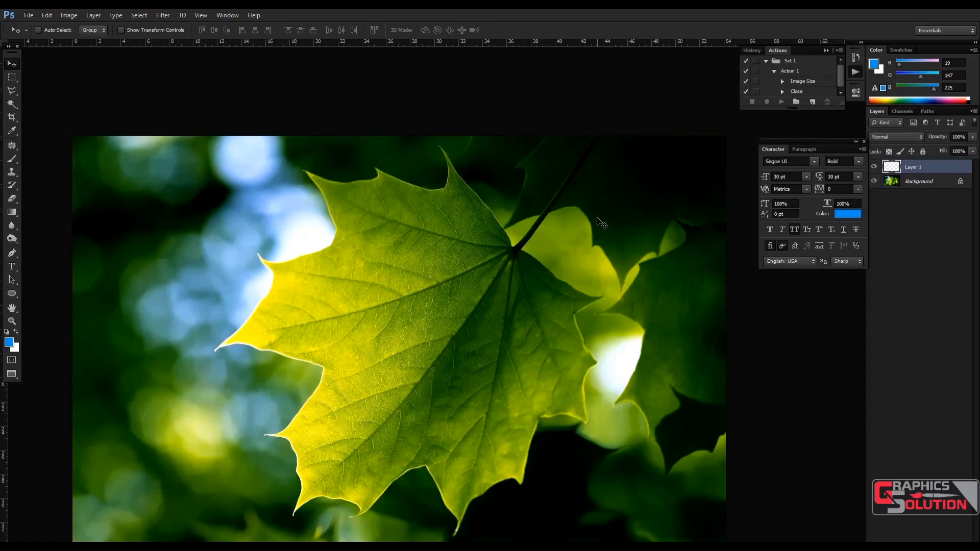
# Step: Toggle the Background layer's visibility several times to examine the leaf cutout on Layer 1
pyautogui.click(873, 181)
pyautogui.click(874, 182)
pyautogui.click(873, 182)
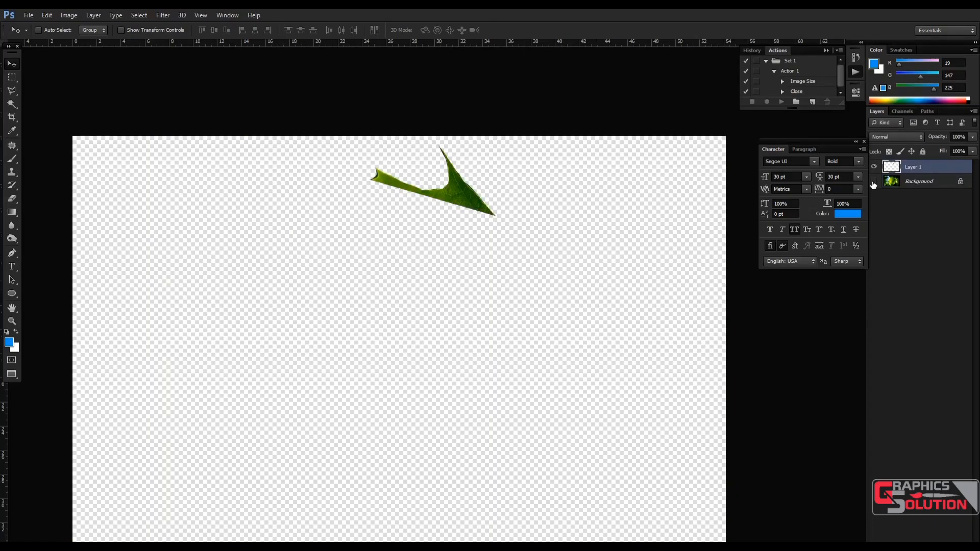
pyautogui.click(873, 182)
pyautogui.click(873, 182)
pyautogui.click(873, 181)
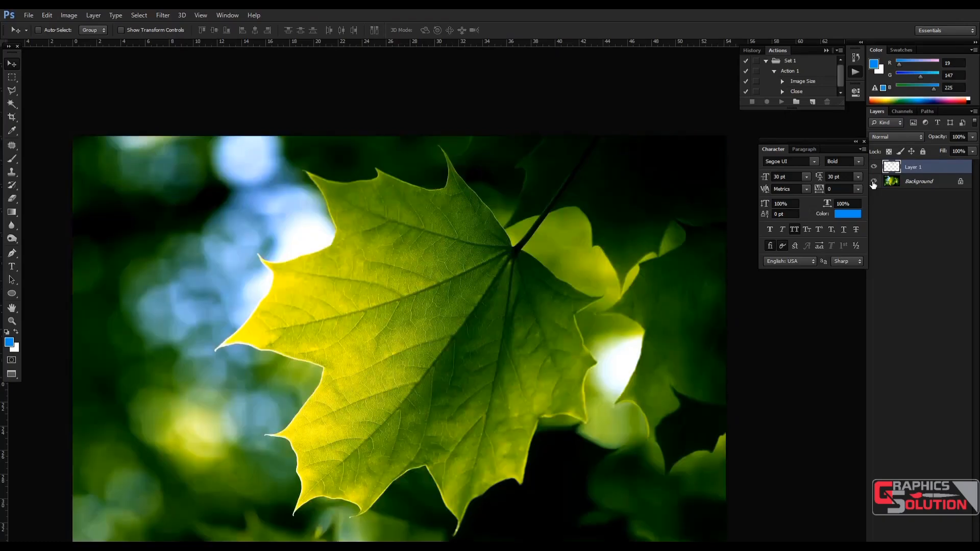
pyautogui.click(873, 181)
pyautogui.click(873, 182)
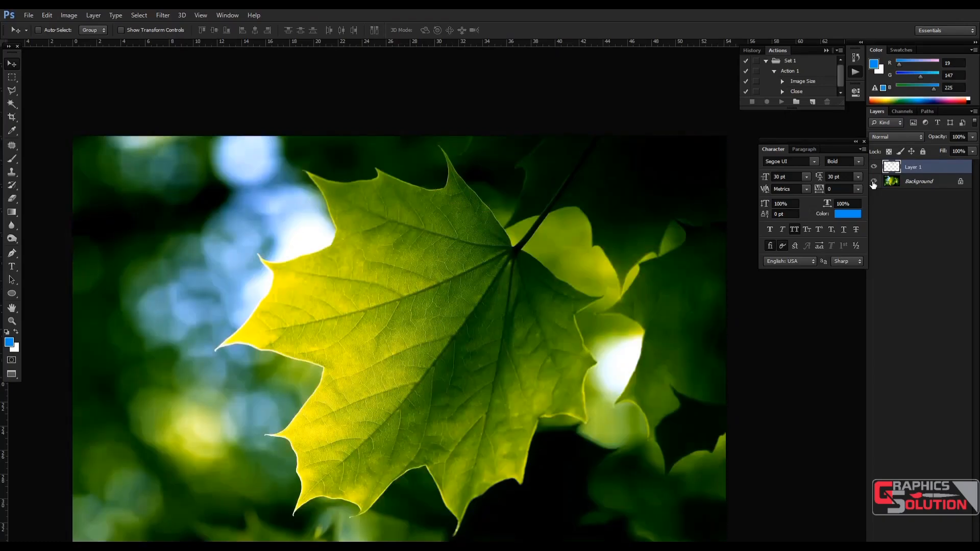